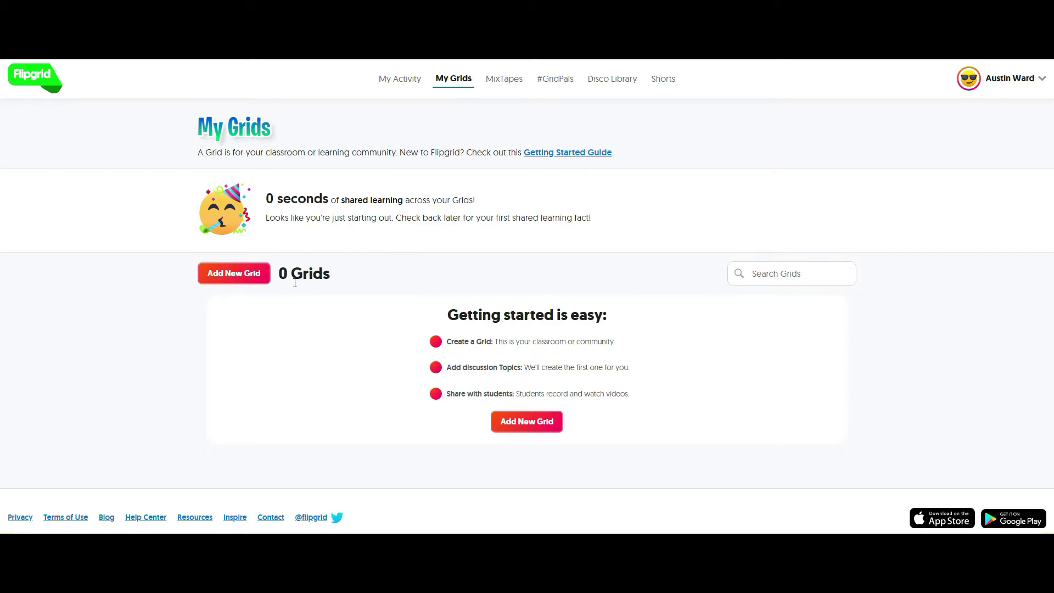
Start a new grid and name it with the teacher's surname followed by "'s Class".
left_click(269, 283)
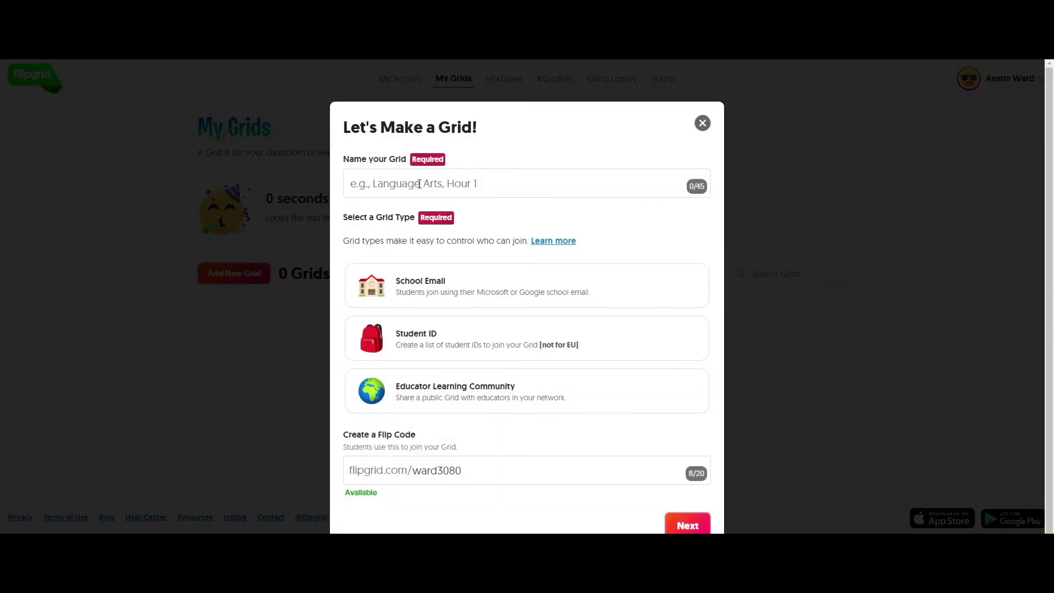
left_click(419, 184)
type("Ward")
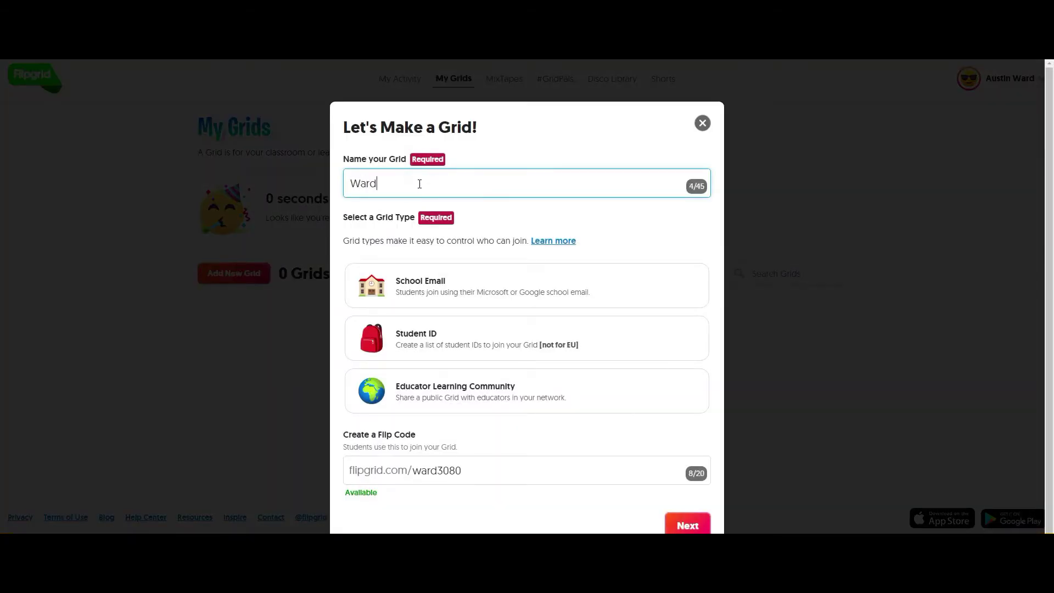
type("'s Class")
key("Tab")
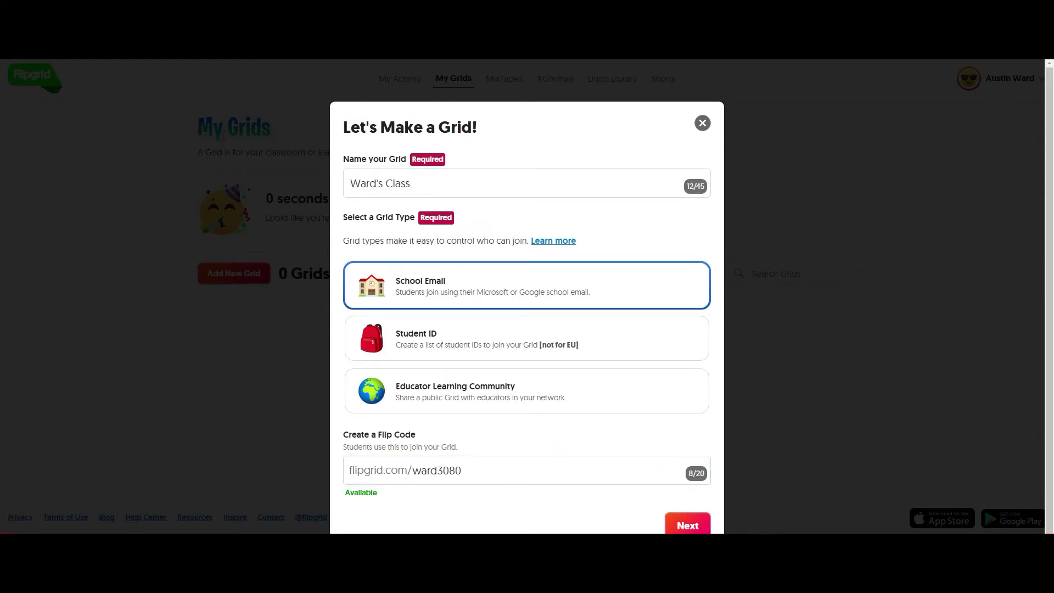
Look at the setup options for the School Email and Student ID grid types.
left_click(432, 279)
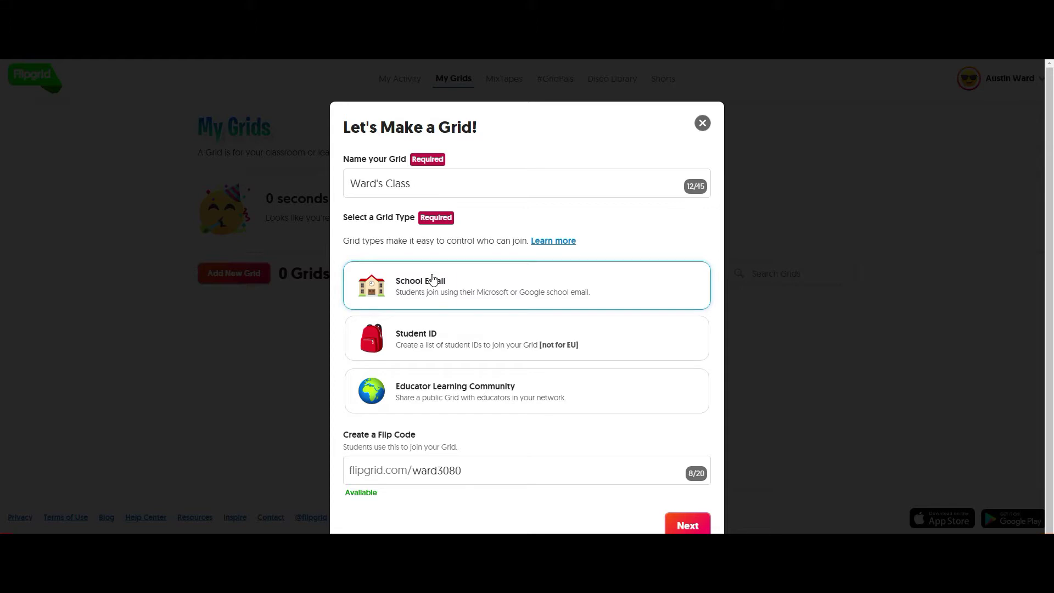
left_click(688, 527)
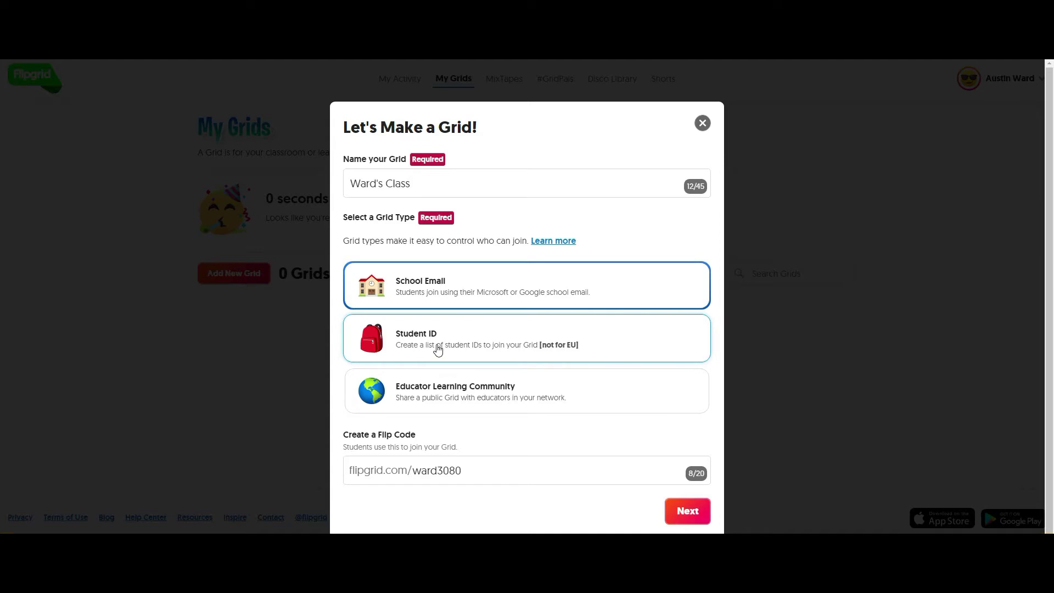
left_click(436, 340)
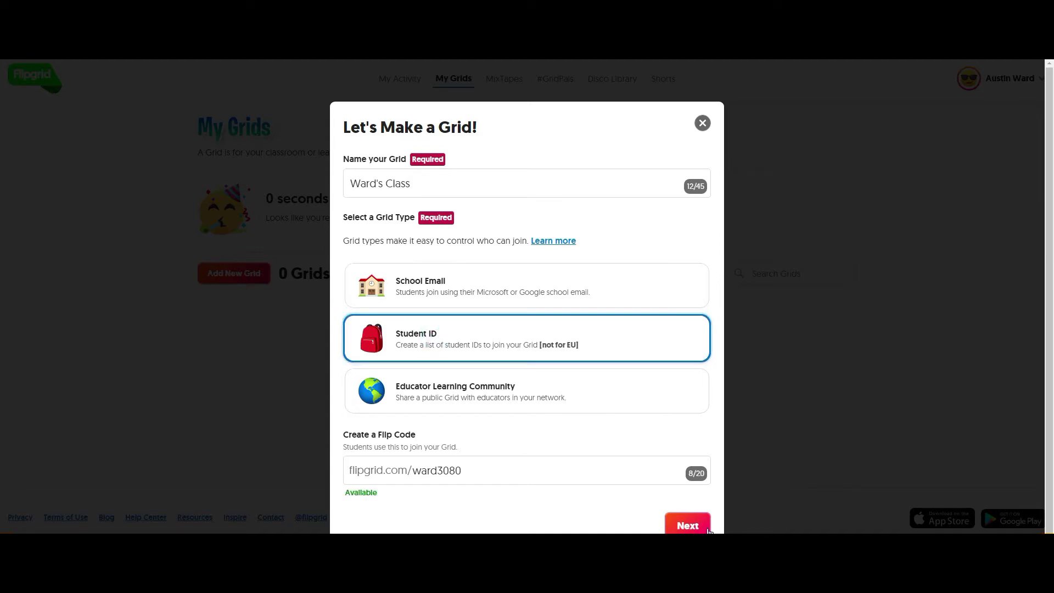
left_click(691, 519)
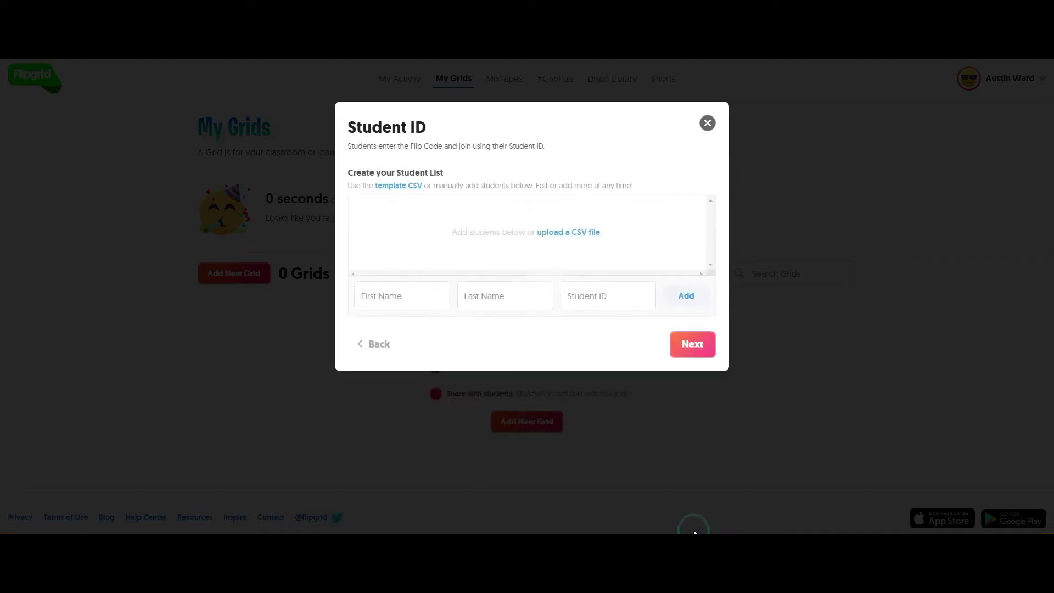
left_click(412, 304)
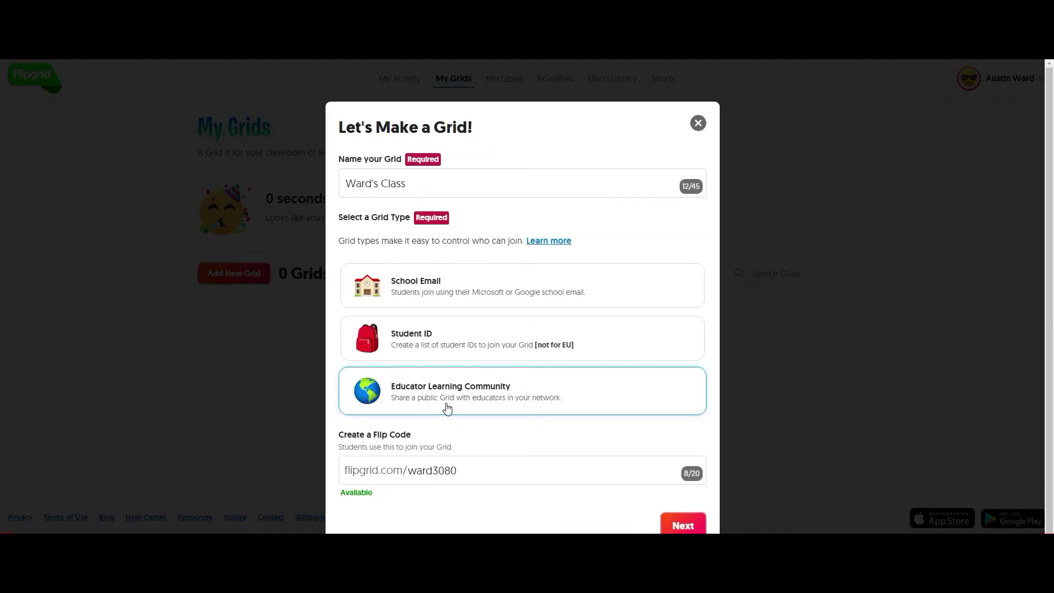
Set the grid type to Educator Learning Community, finish creating the grid and highlight its share code.
left_click(447, 409)
left_click(683, 525)
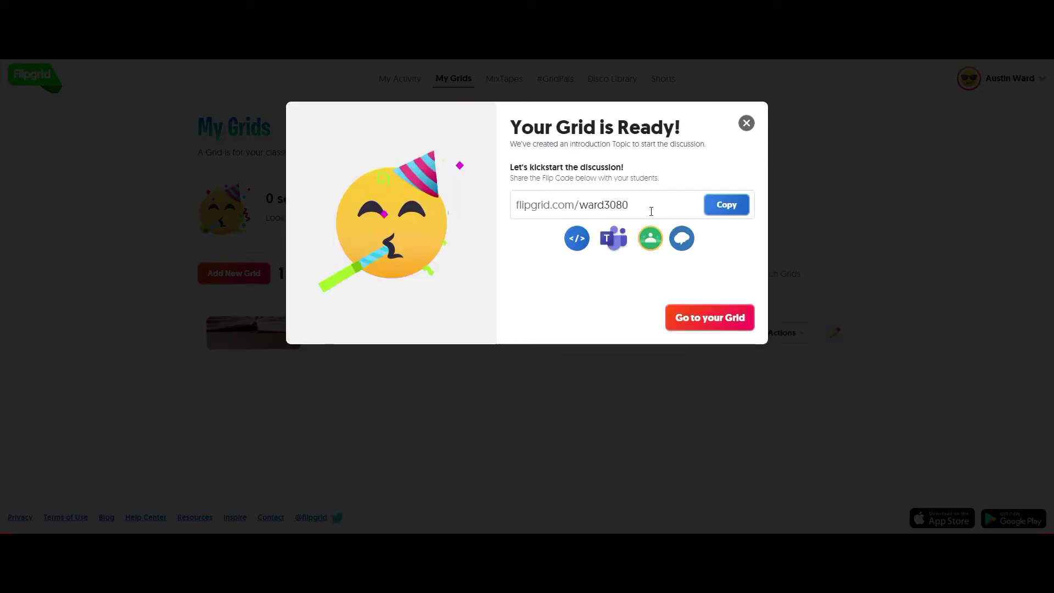
left_click_drag(629, 205, 521, 217)
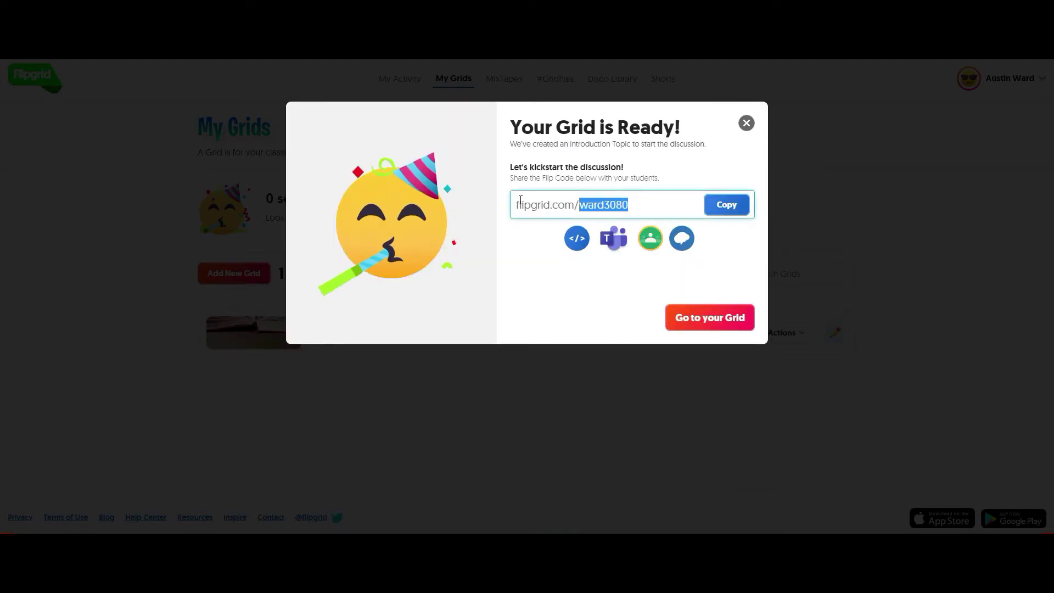
left_click(522, 203)
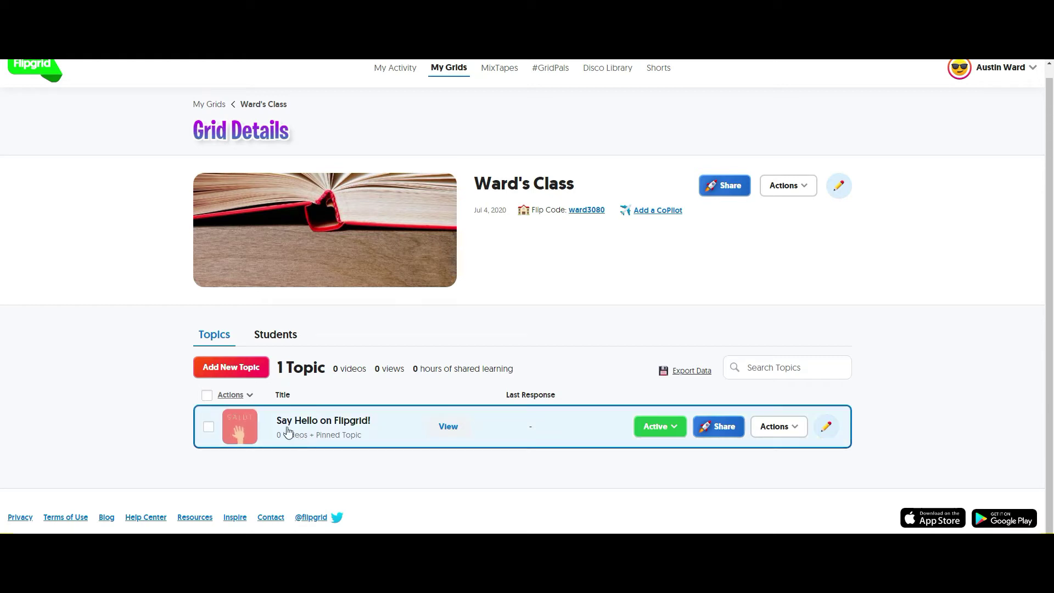
Open the "Say Hello on Flipgrid!" topic and record a video response about 4 seconds long.
left_click(376, 422)
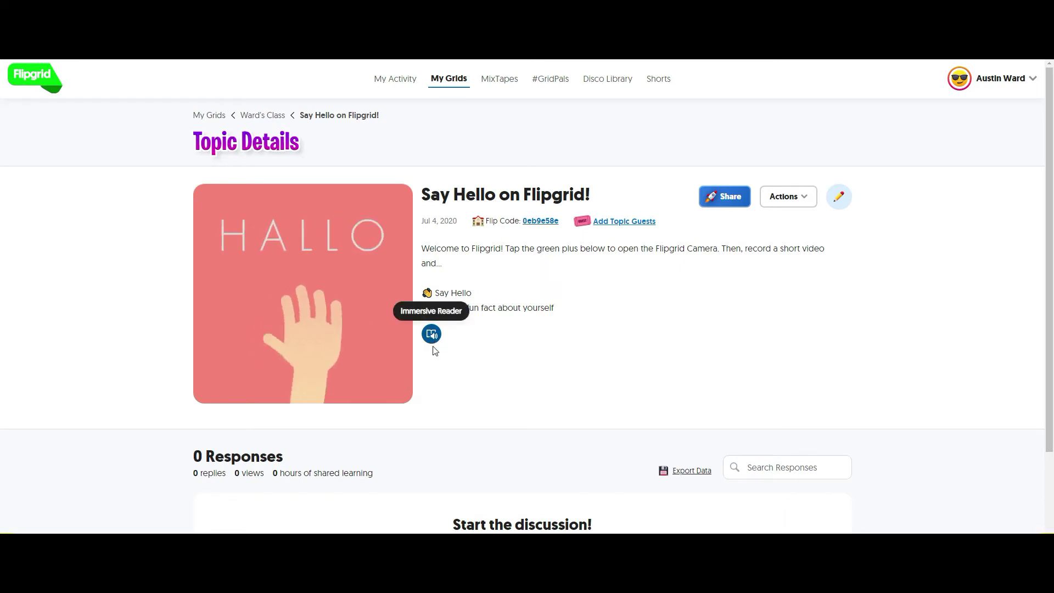
scroll(701, 476, "down", 2)
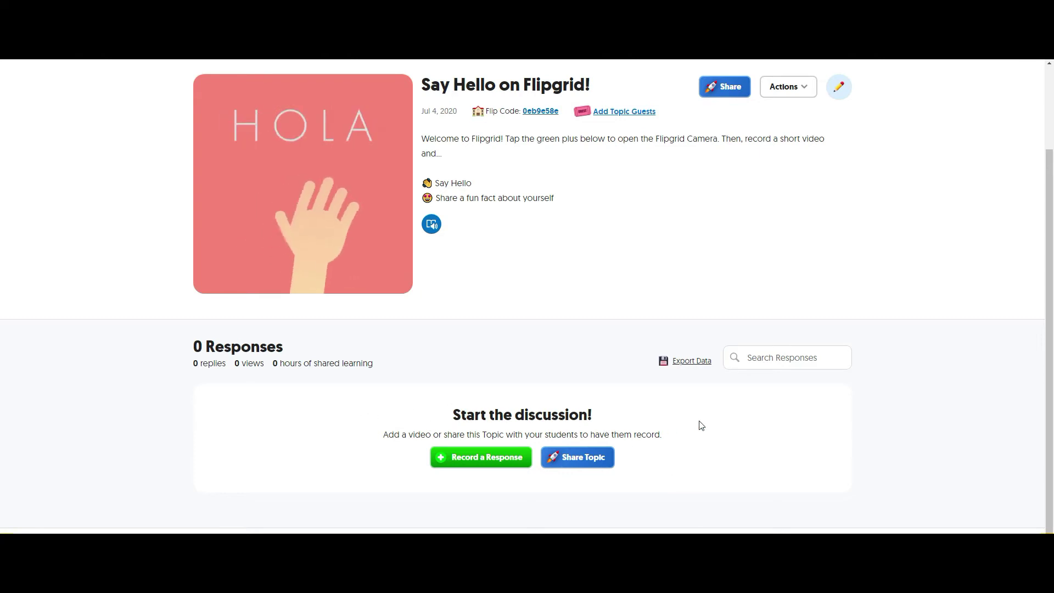
scroll(633, 499, "down", 1)
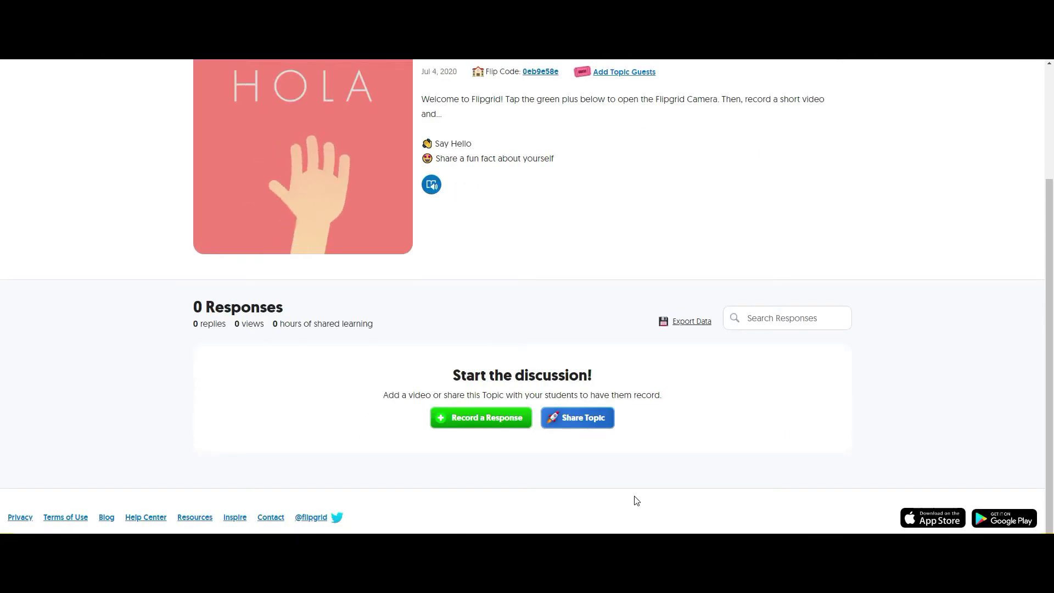
left_click(486, 419)
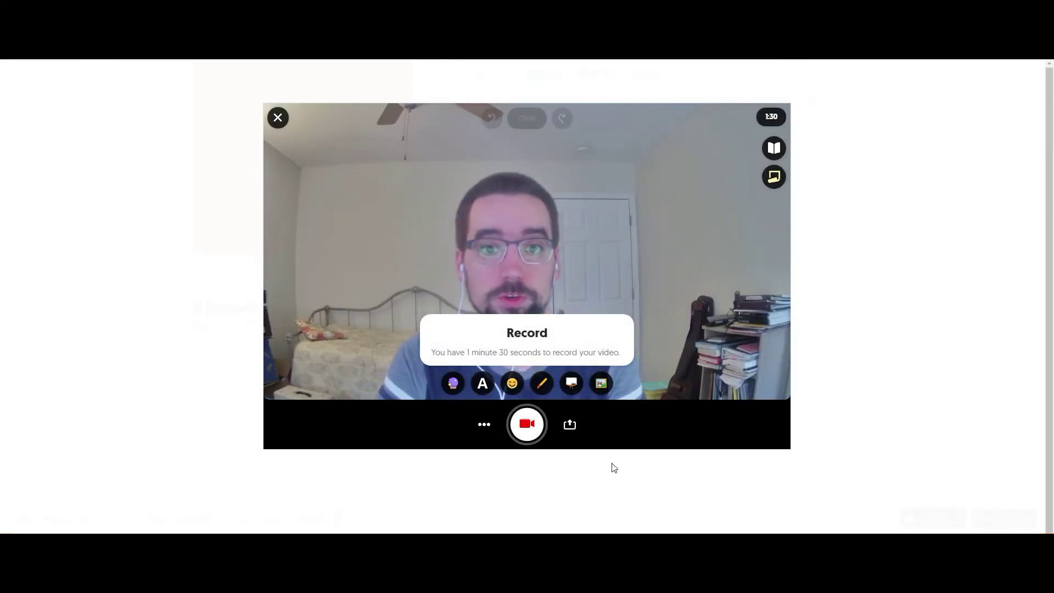
left_click(527, 424)
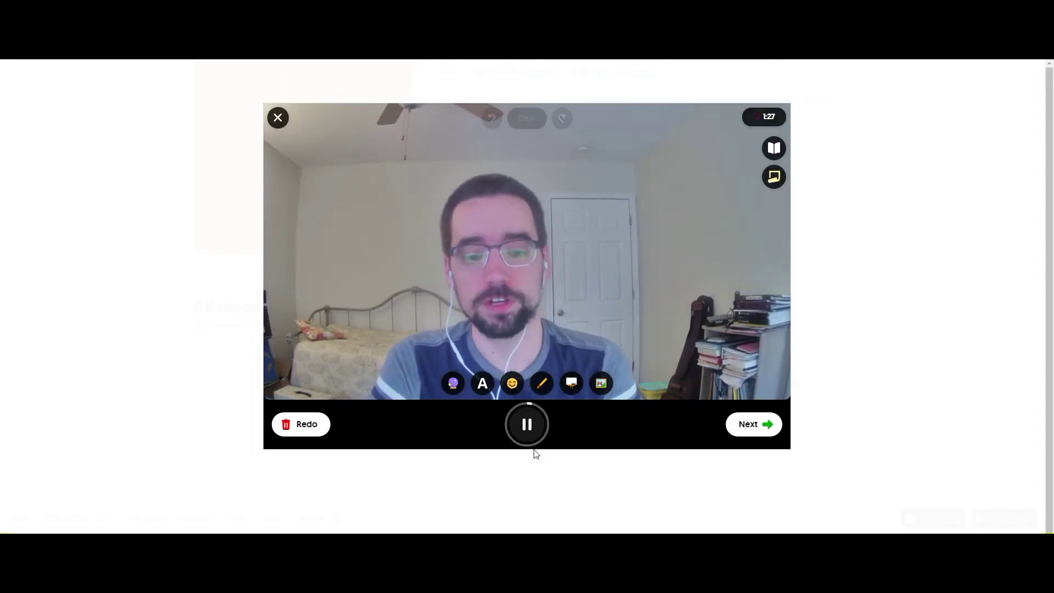
left_click(528, 437)
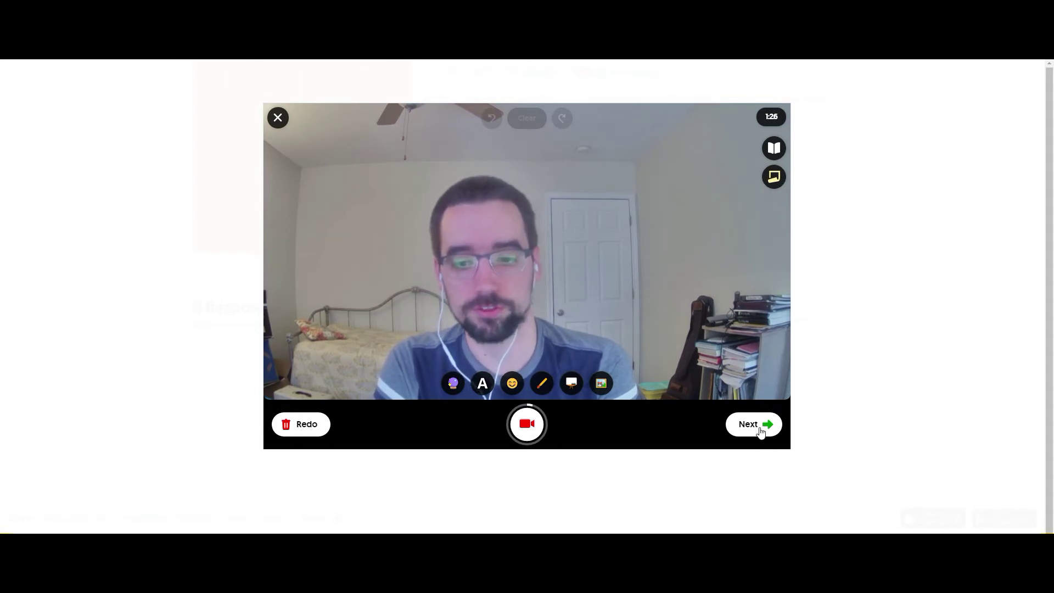
Take a selfie to accompany the recorded response and submit the video without a title or link.
left_click(778, 430)
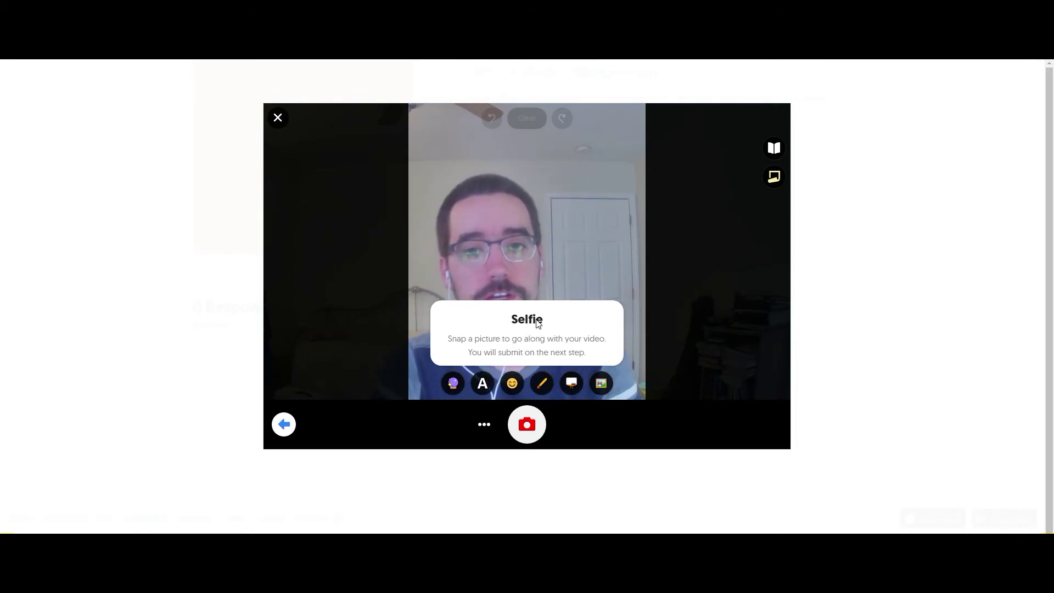
left_click(532, 417)
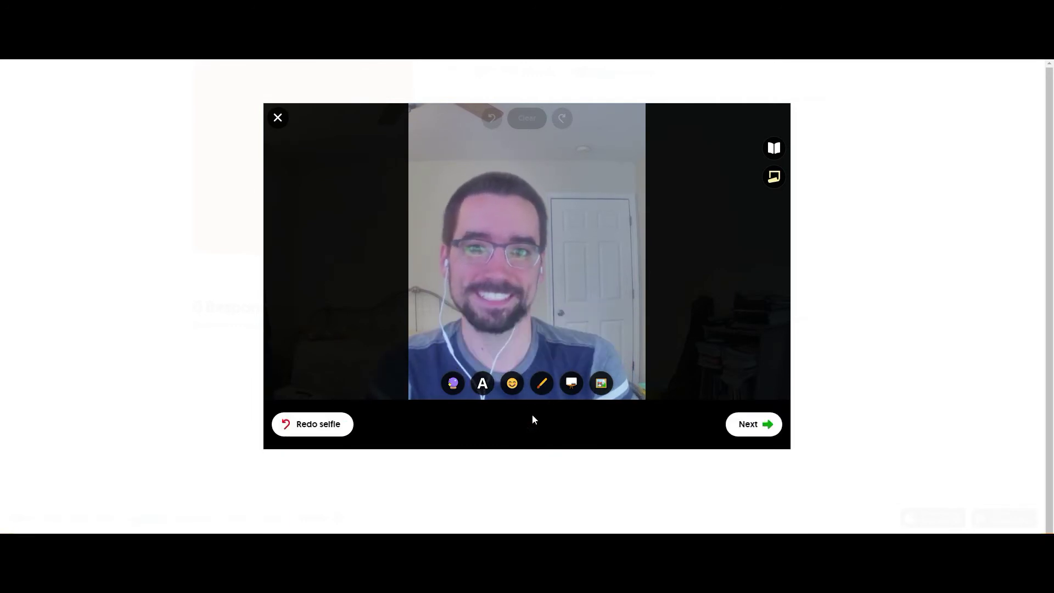
left_click(762, 407)
left_click(760, 425)
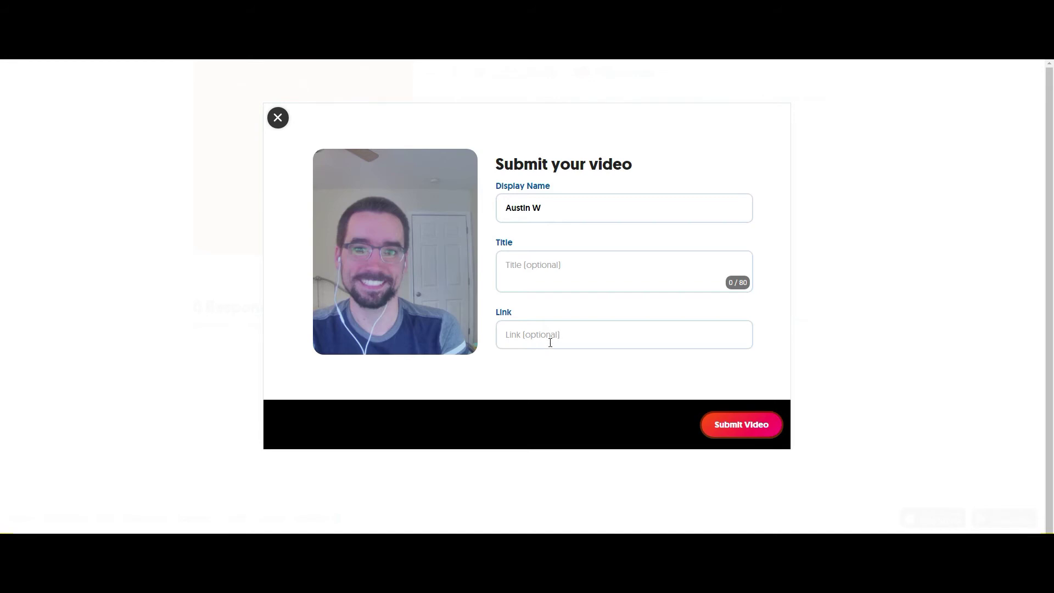
left_click(714, 420)
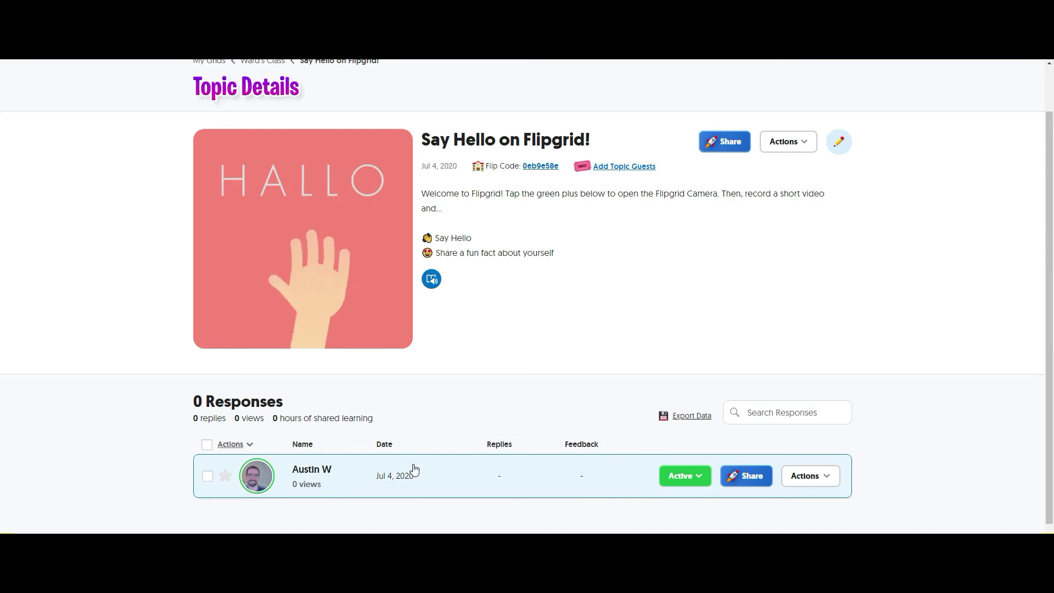
Review the topic's sharing options, including the Google Classroom actions for the teacher's class, and the other actions available for the topic.
scroll(443, 459, "down", 1)
scroll(442, 459, "down", 1)
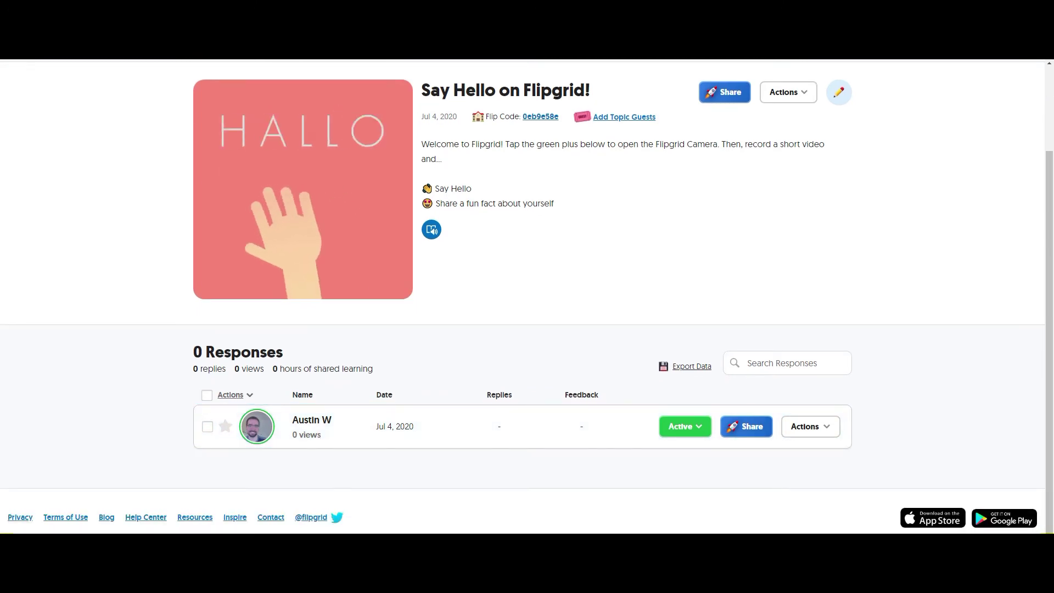
scroll(781, 503, "up", 3)
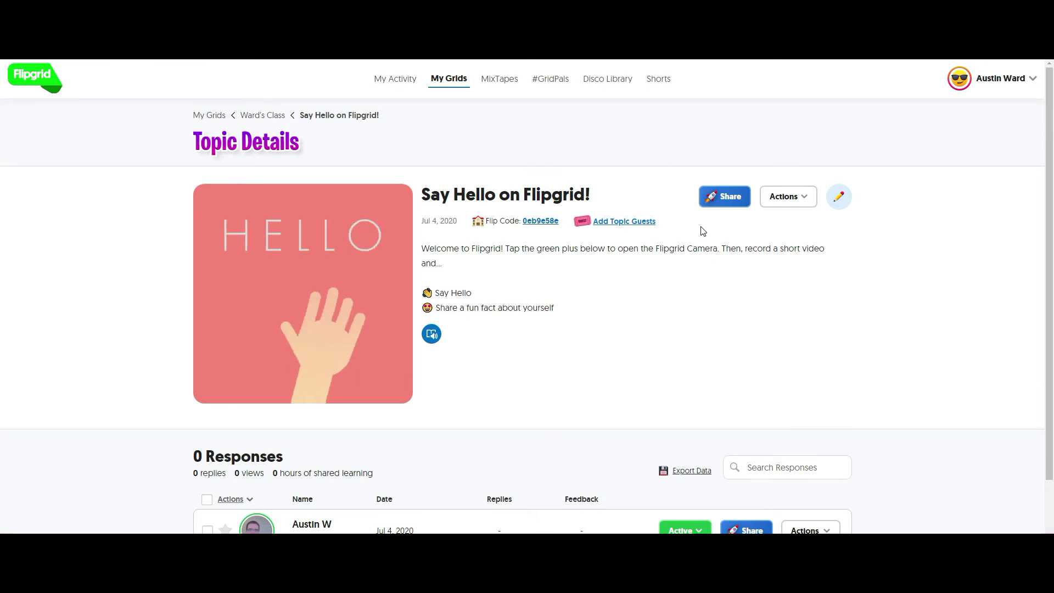
left_click(724, 202)
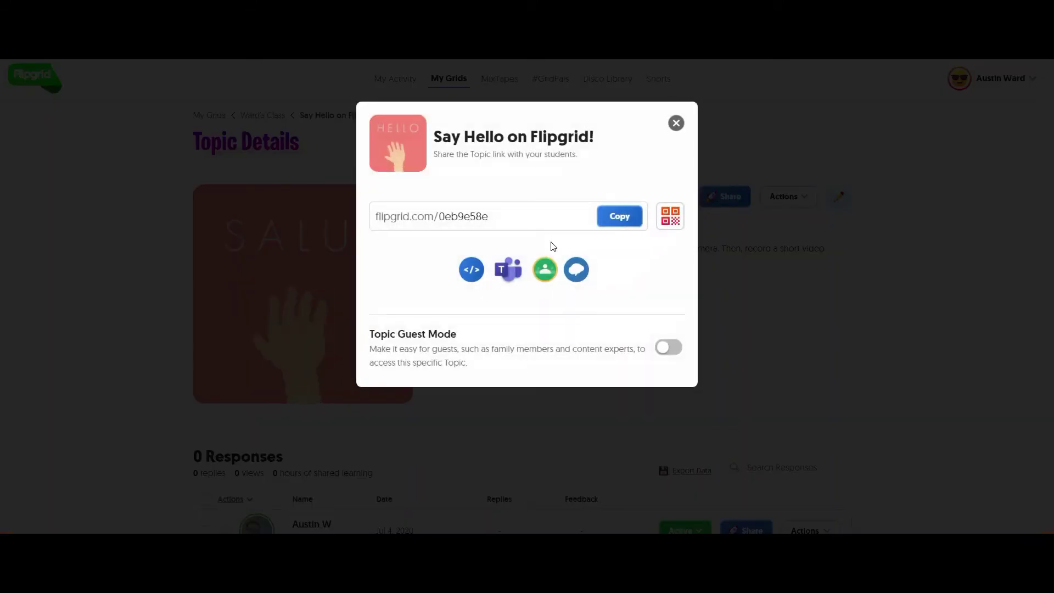
left_click(545, 269)
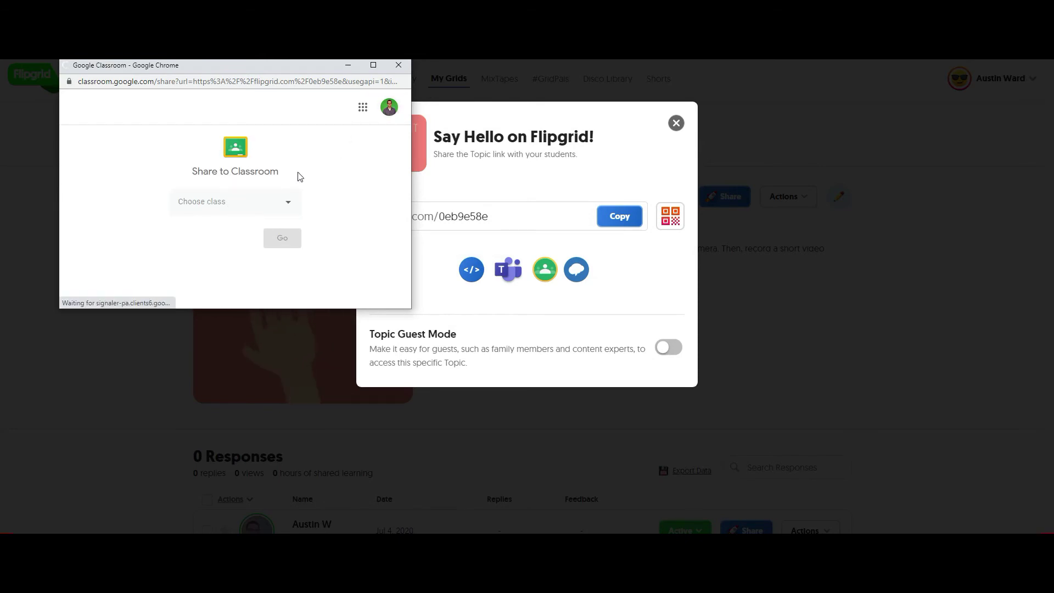
left_click(253, 202)
left_click(237, 169)
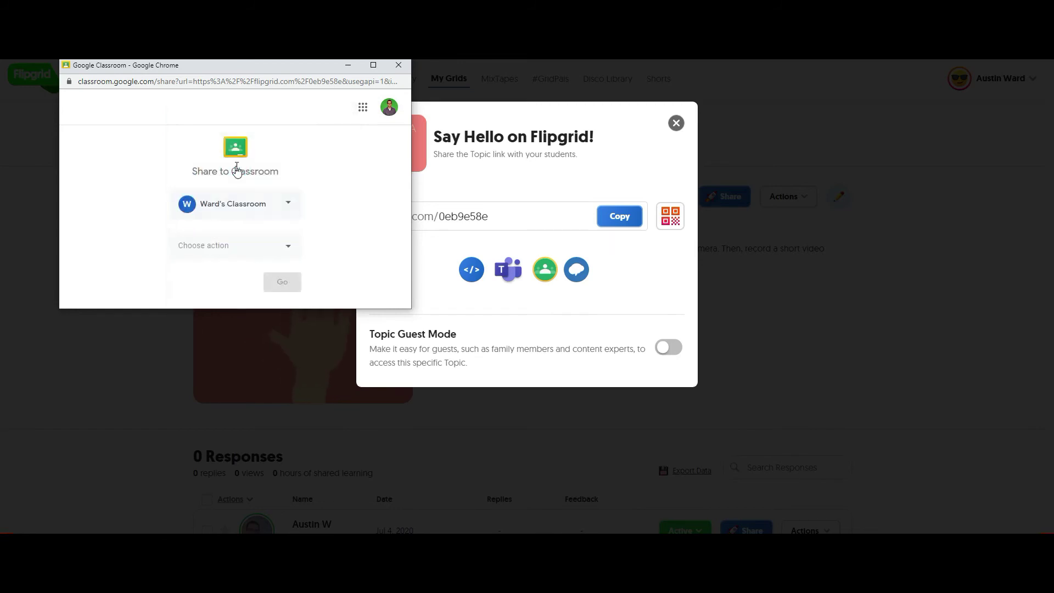
left_click(233, 250)
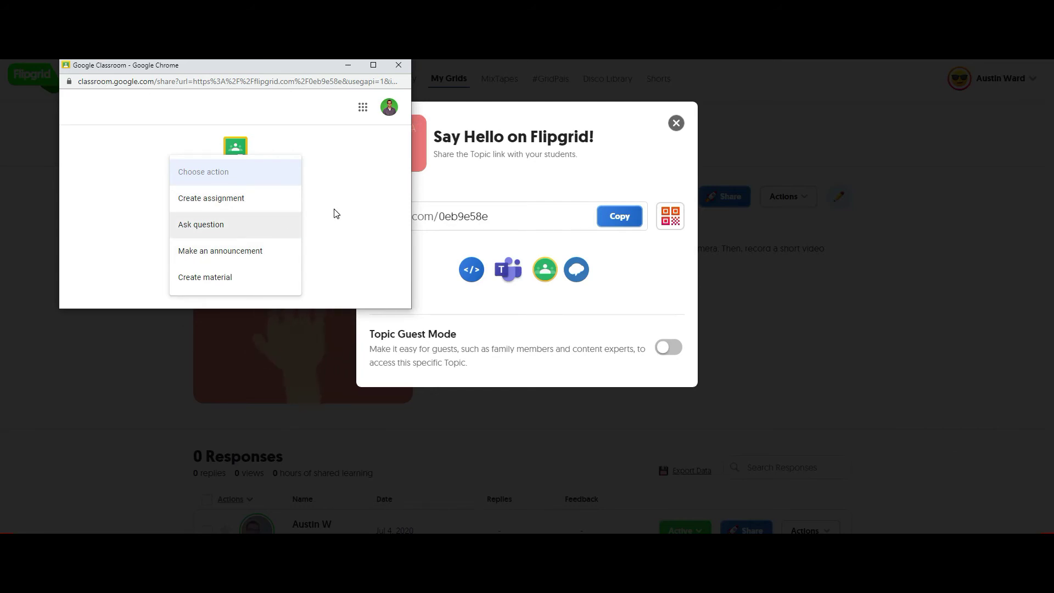
left_click(486, 217)
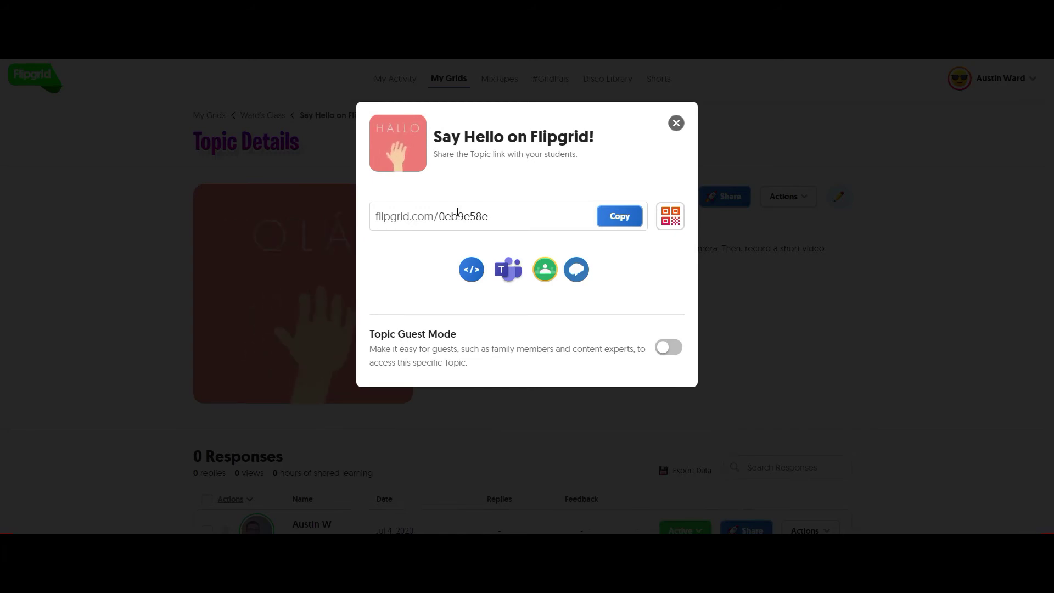
left_click(758, 235)
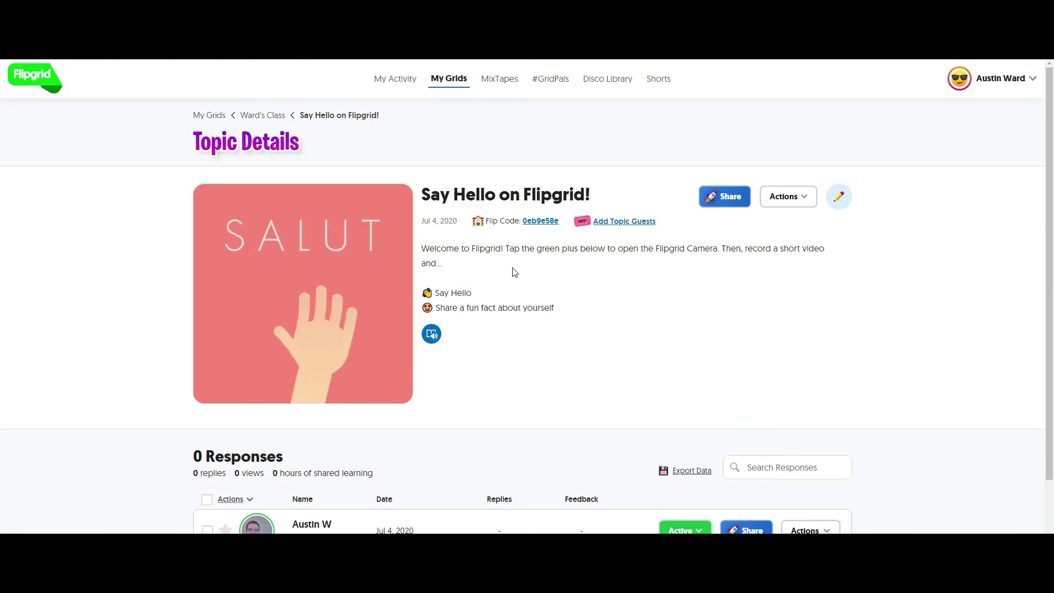
left_click(800, 199)
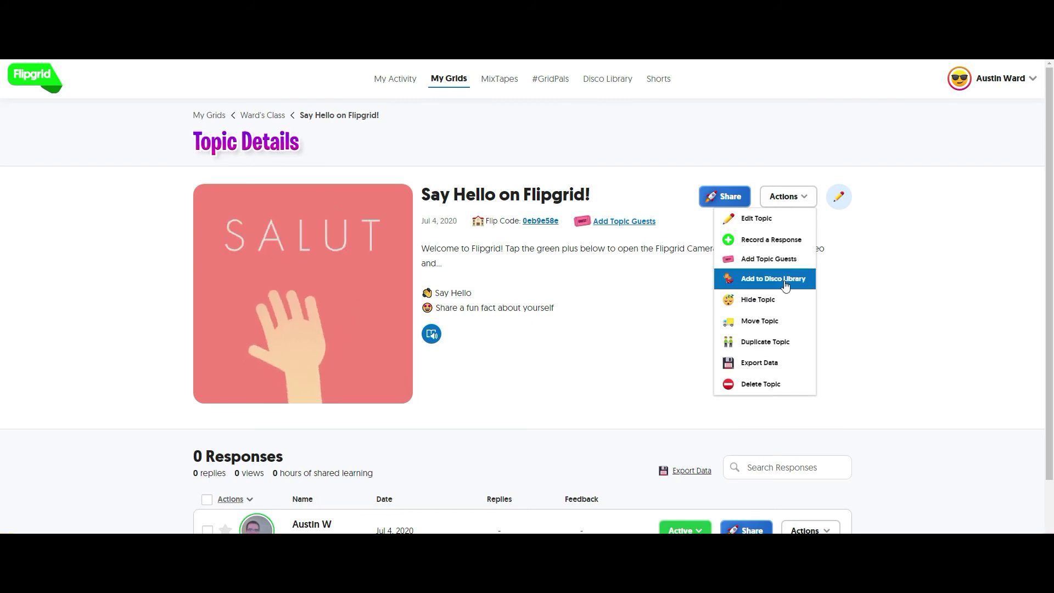
left_click(638, 148)
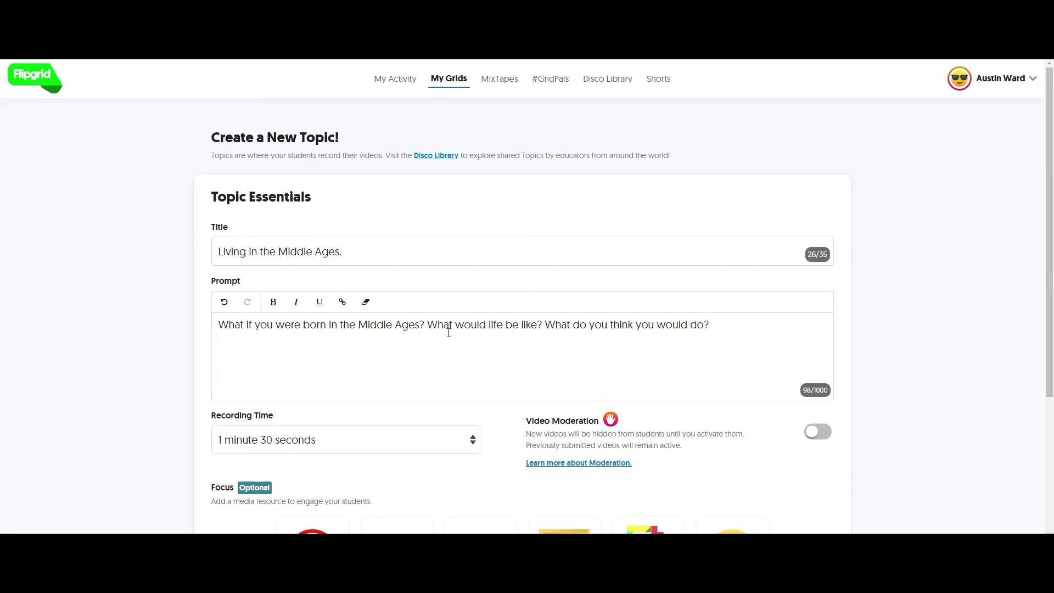
Review the new topic's recording time choices, video moderation setting and optional Focus media resources.
scroll(393, 440, "down", 1)
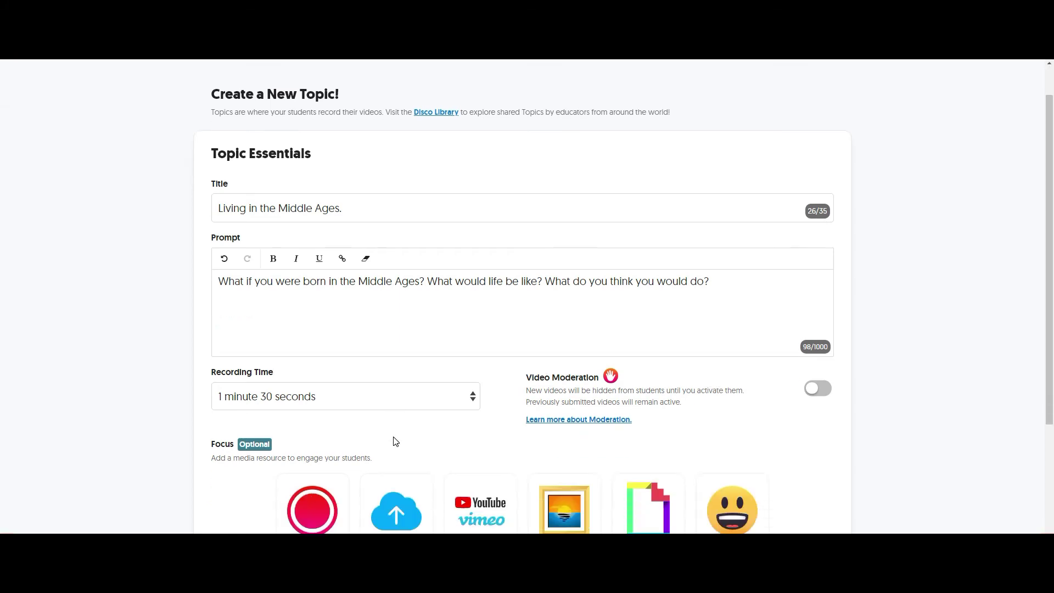
left_click(414, 383)
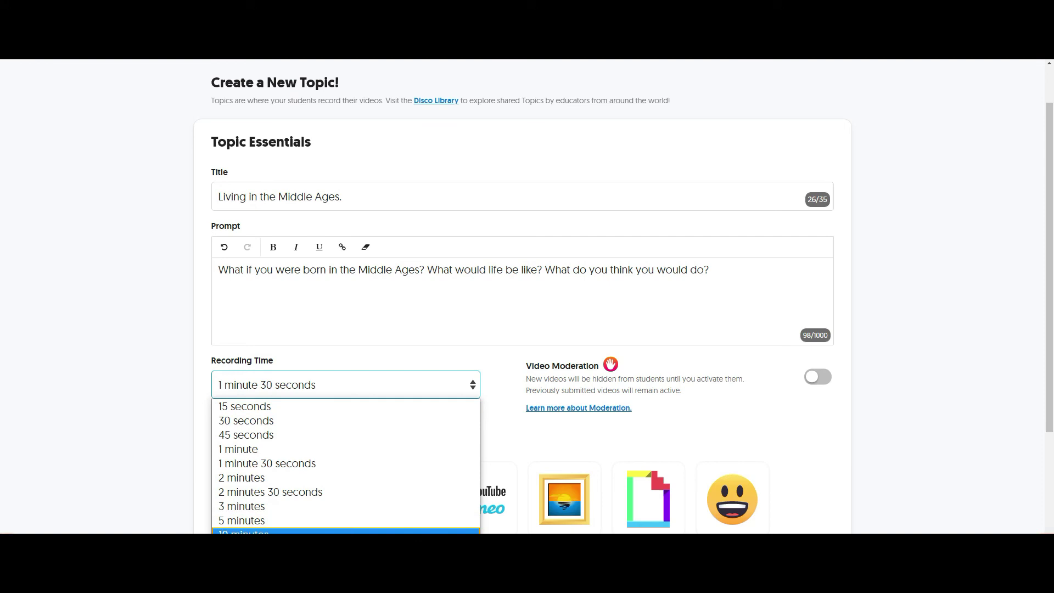
left_click(417, 314)
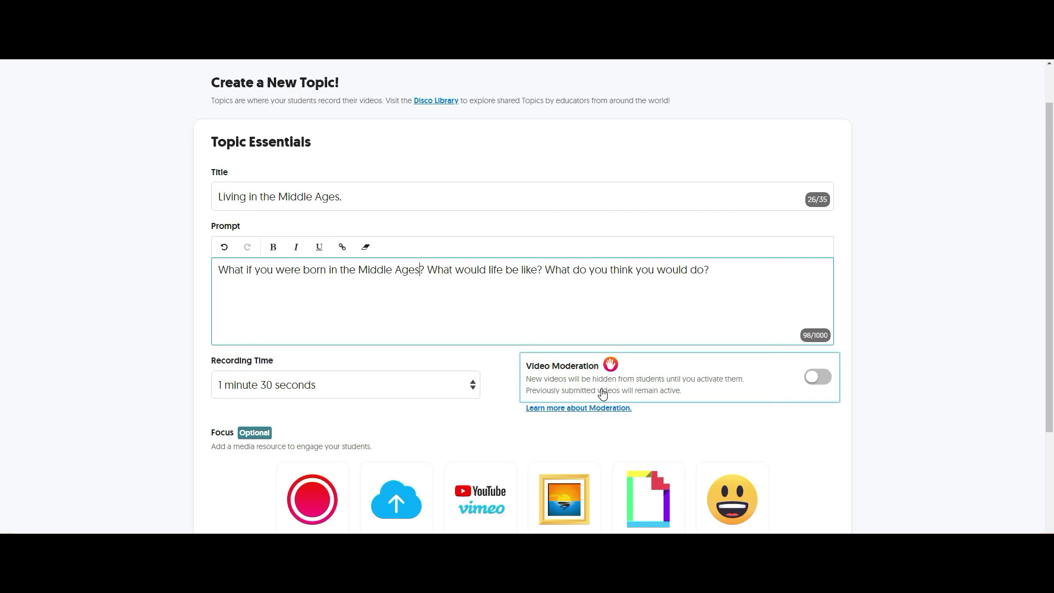
scroll(594, 392, "down", 4)
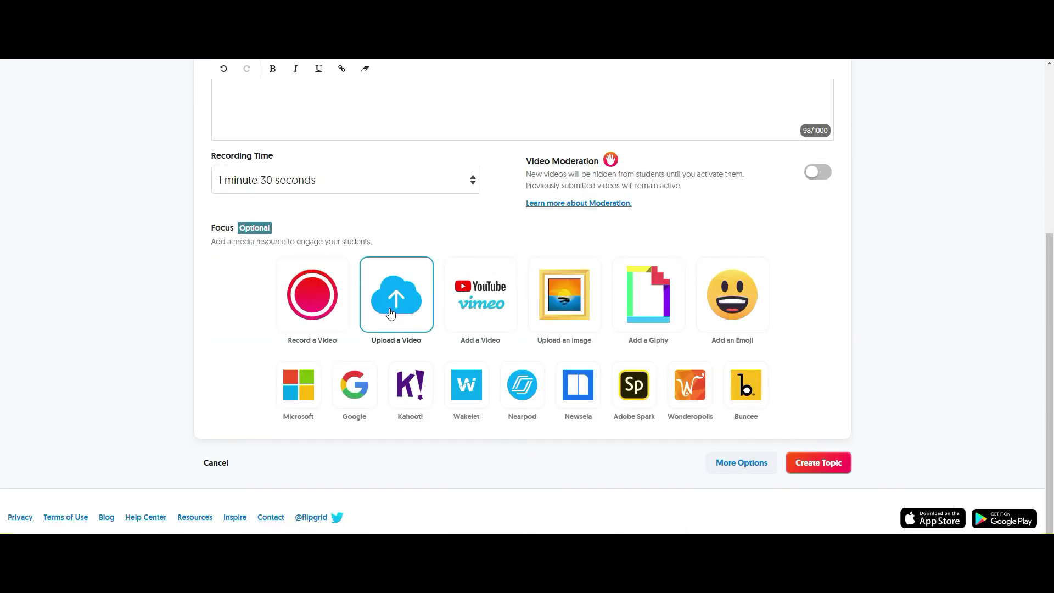